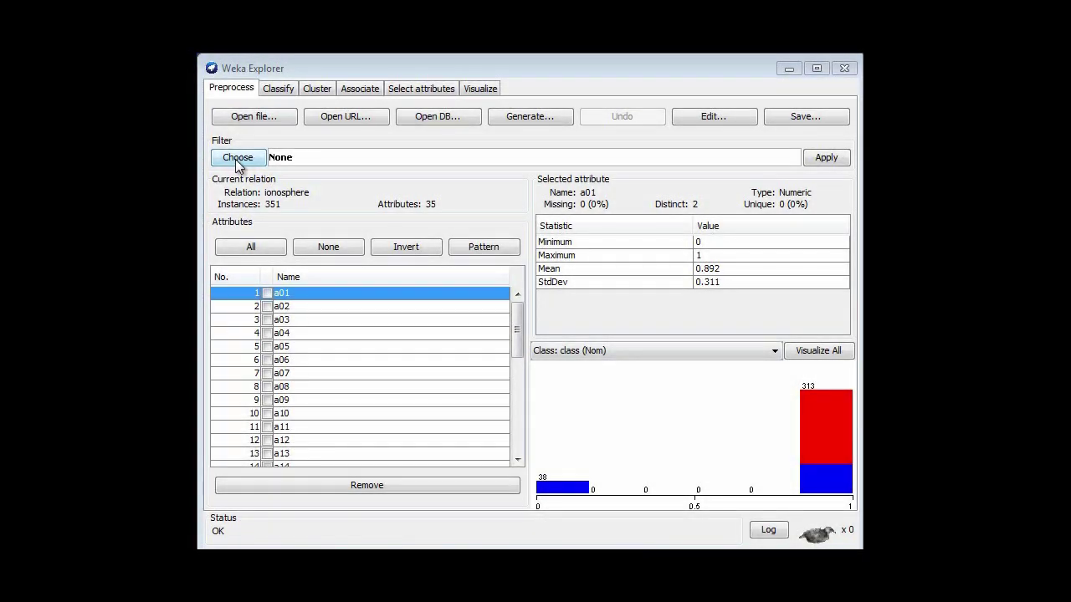
Step: Begin choosing a filter for the loaded ionosphere dataset (351 instances, 35 attributes)
left_click(238, 162)
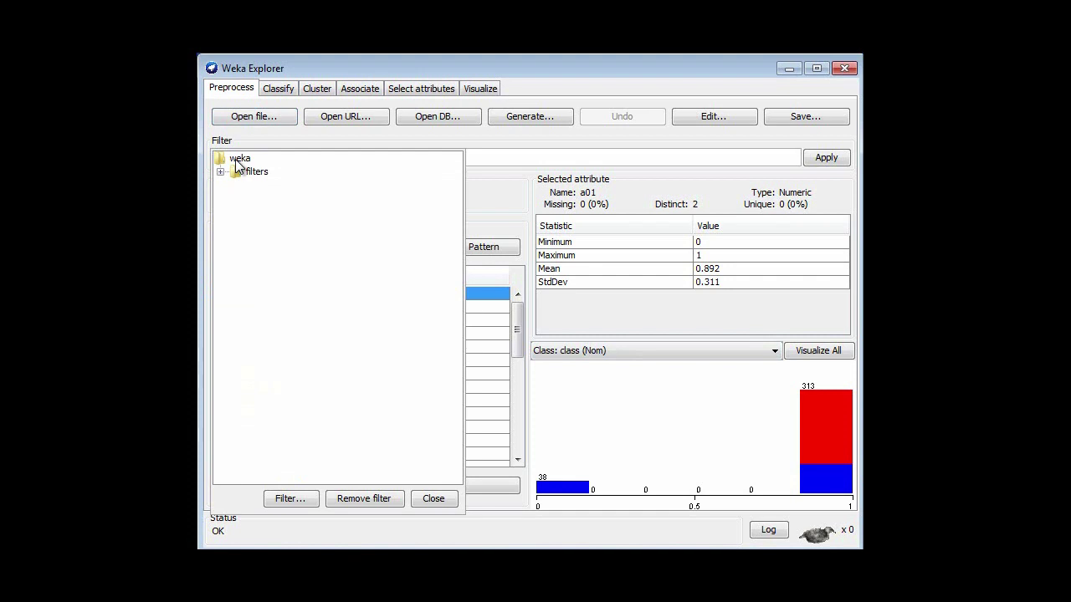
Step: Apply the supervised attribute Discretize filter with default settings to the ionosphere data
left_click(219, 172)
left_click(236, 211)
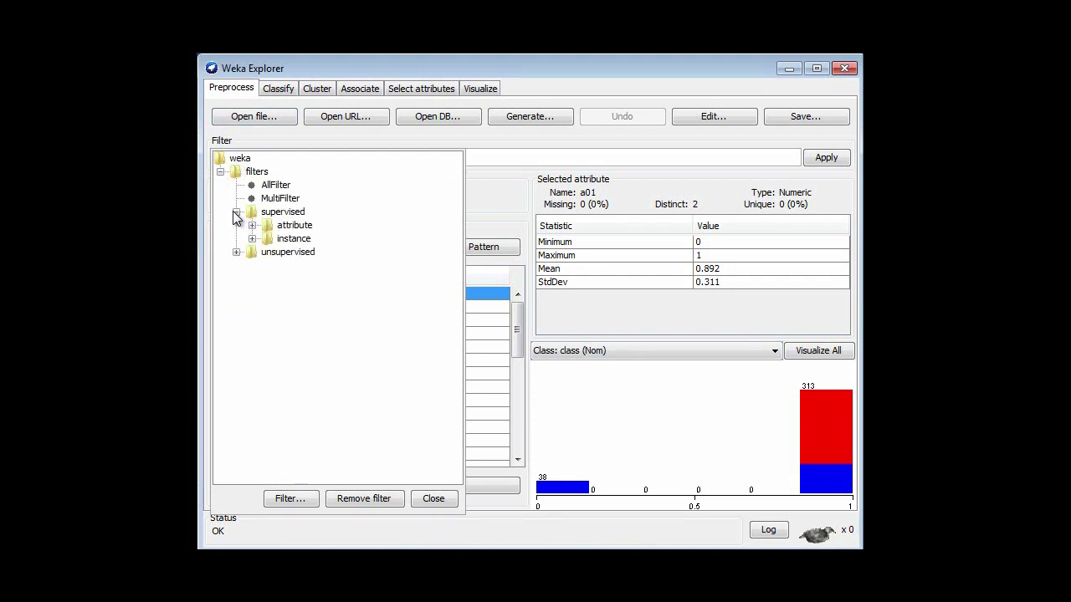
left_click(252, 225)
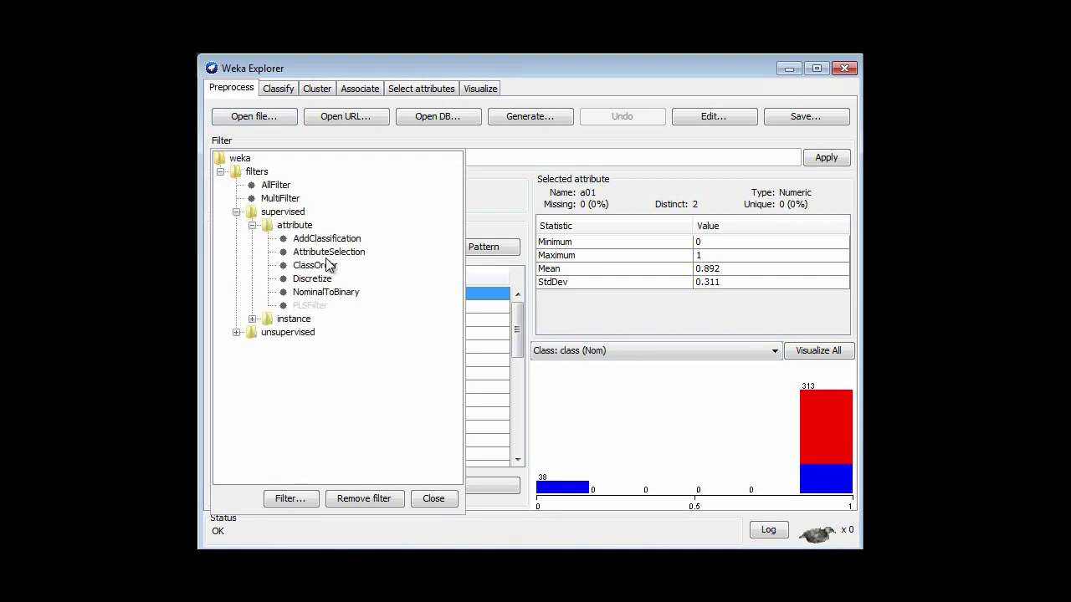
left_click(312, 279)
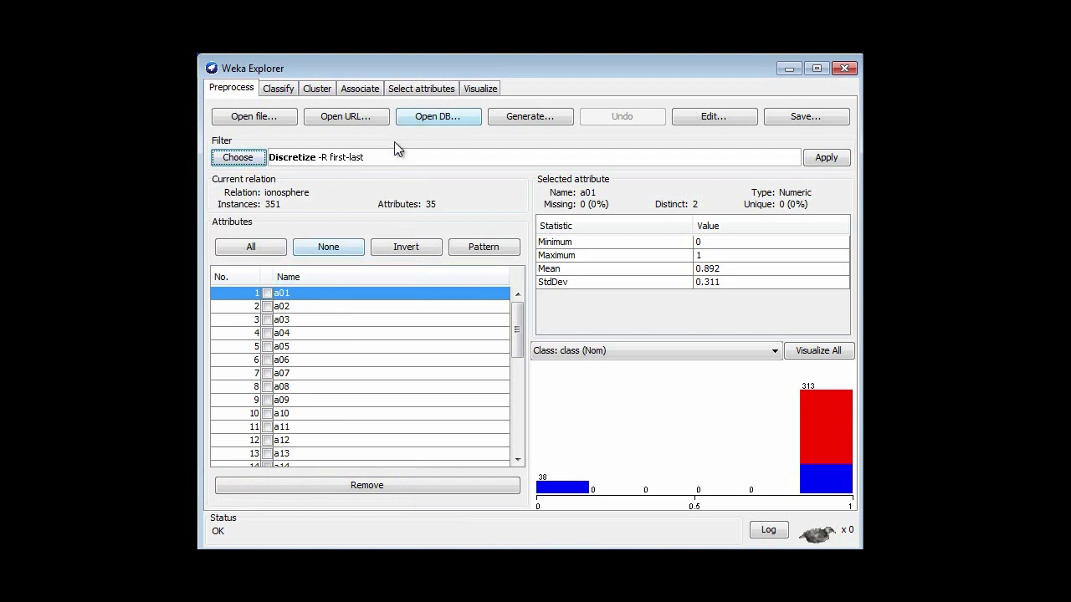
left_click(348, 157)
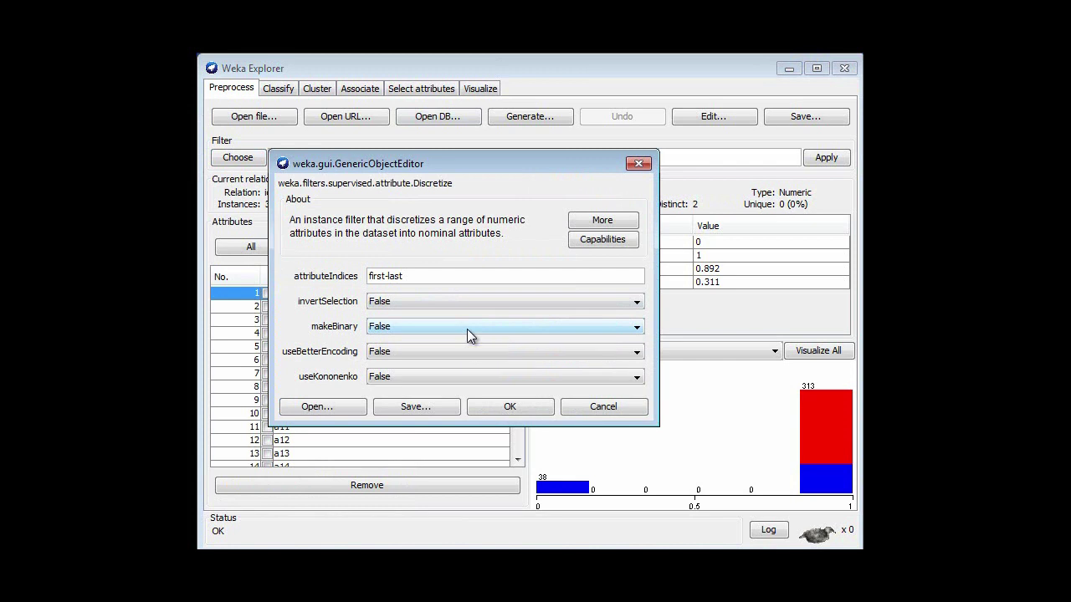
left_click(505, 405)
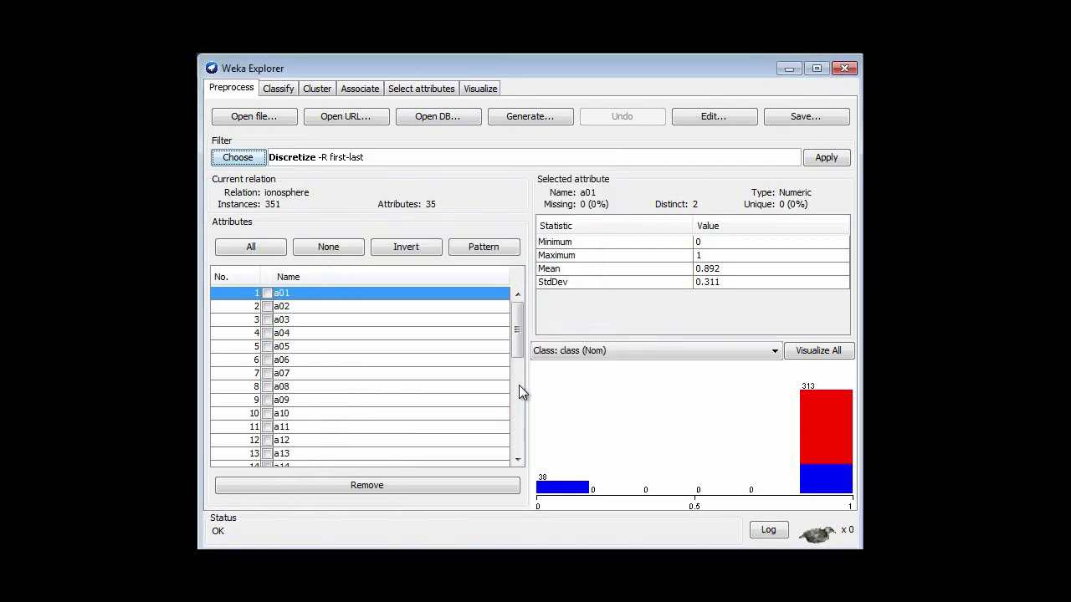
left_click(823, 159)
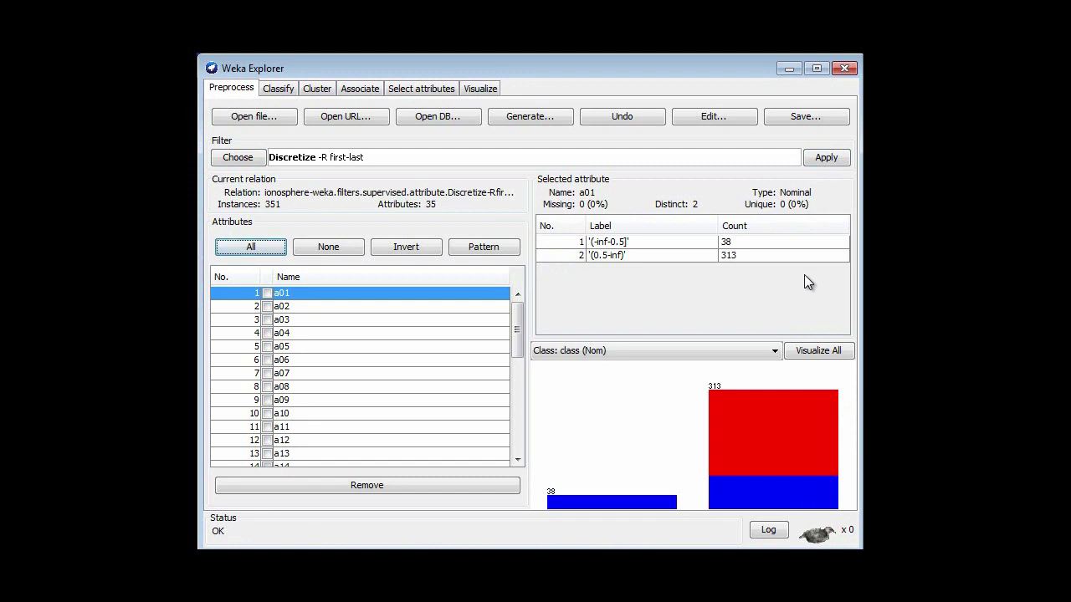
Step: Inspect the new nominal bins of discretized attributes a02 through a06
left_click(285, 308)
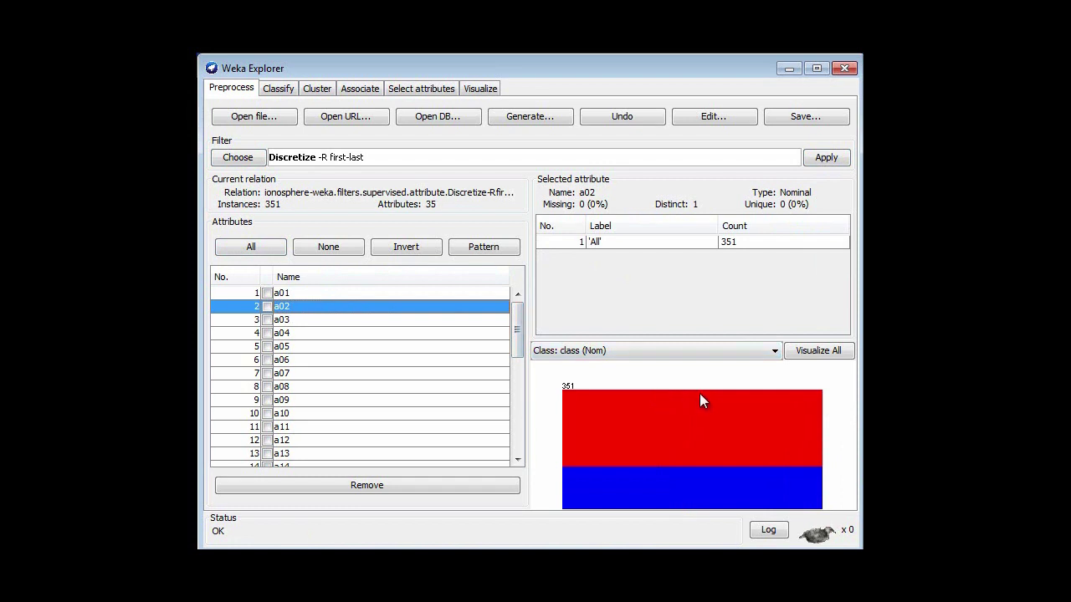
mouse_move(698, 407)
left_click(291, 319)
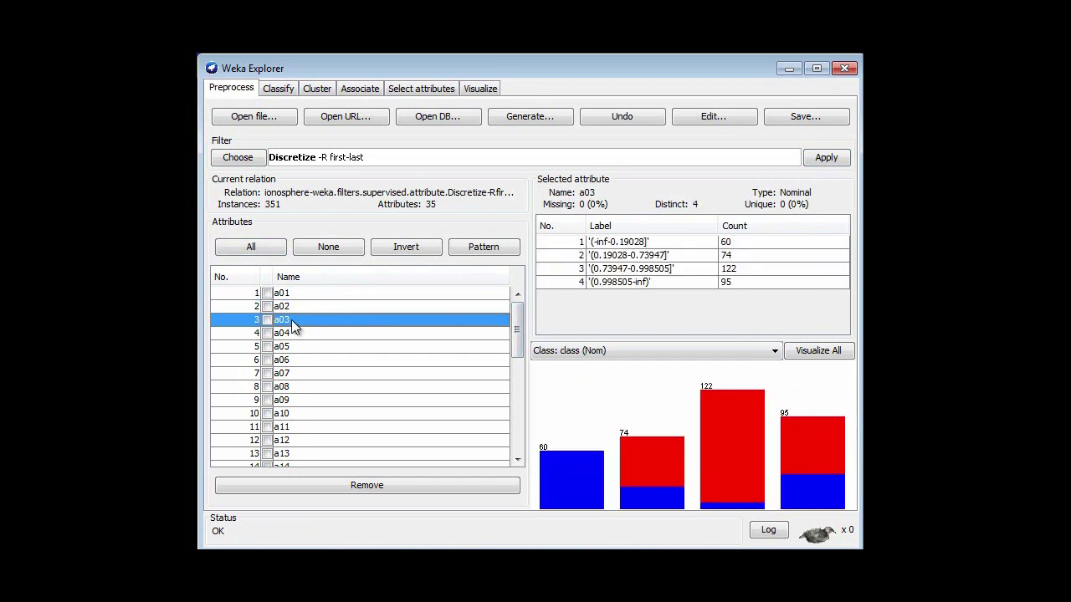
left_click(341, 334)
left_click(335, 347)
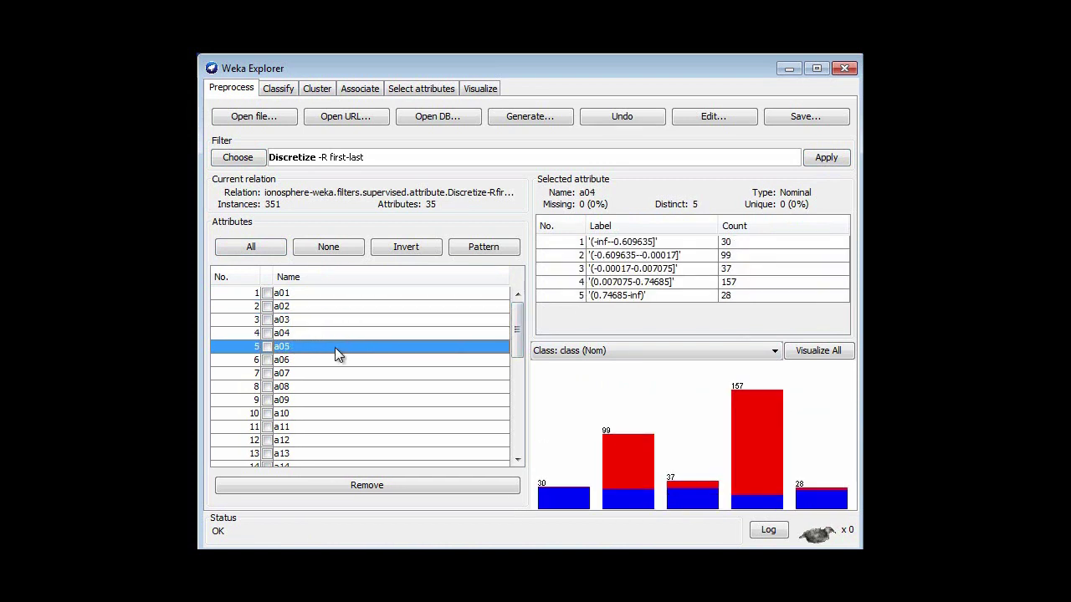
left_click(331, 360)
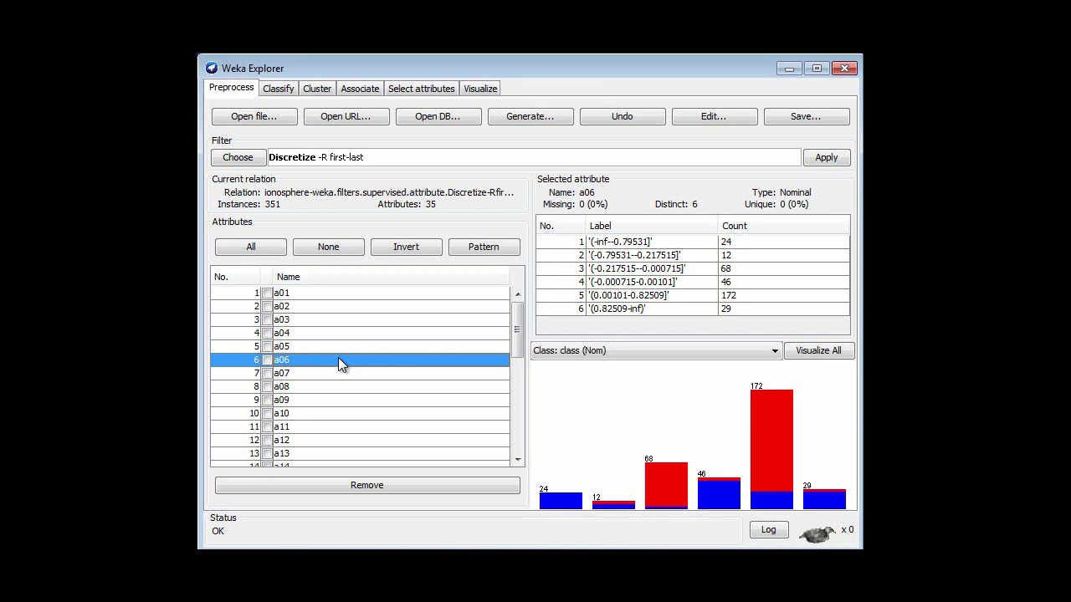
Step: Undo the discretization to restore numeric attributes, then expand the meta classifiers group
left_click(641, 119)
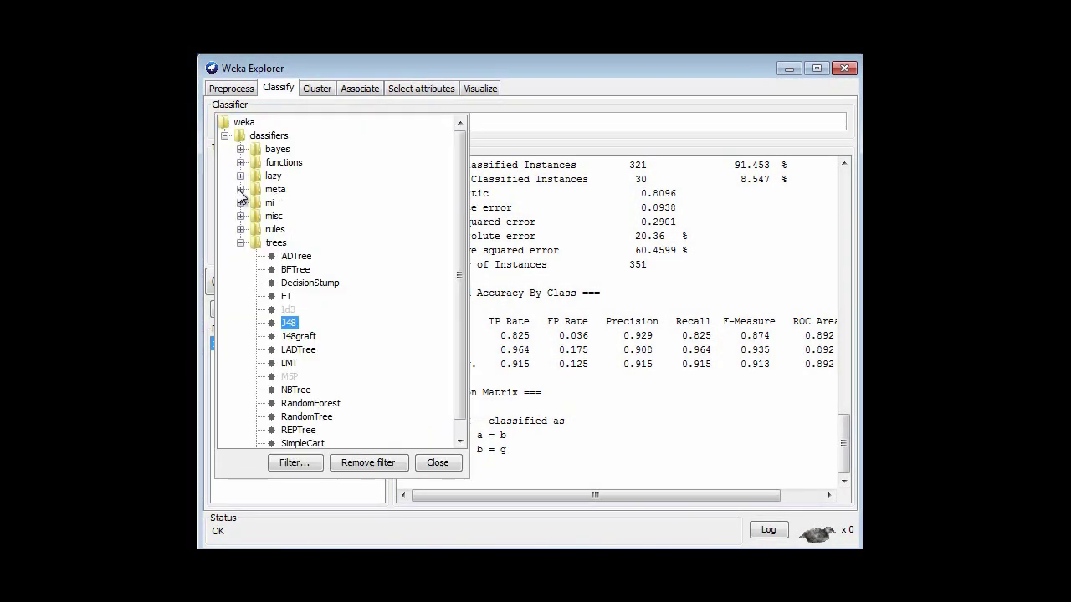
left_click(240, 190)
Step: Select FilteredClassifier, read its description, and confirm it with supervised Discretize and J48
left_click(309, 283)
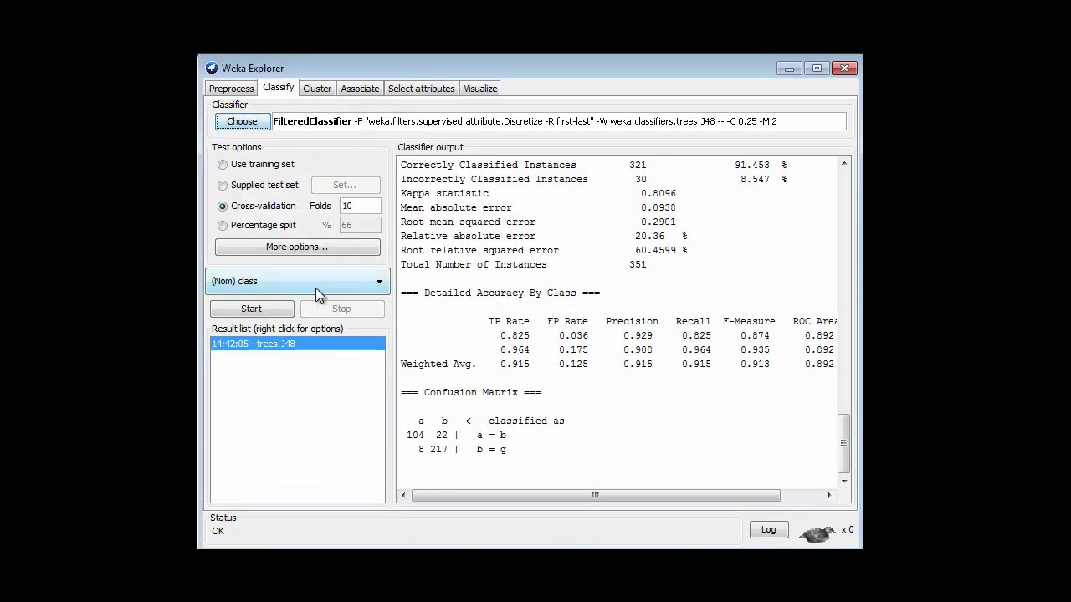
left_click(400, 126)
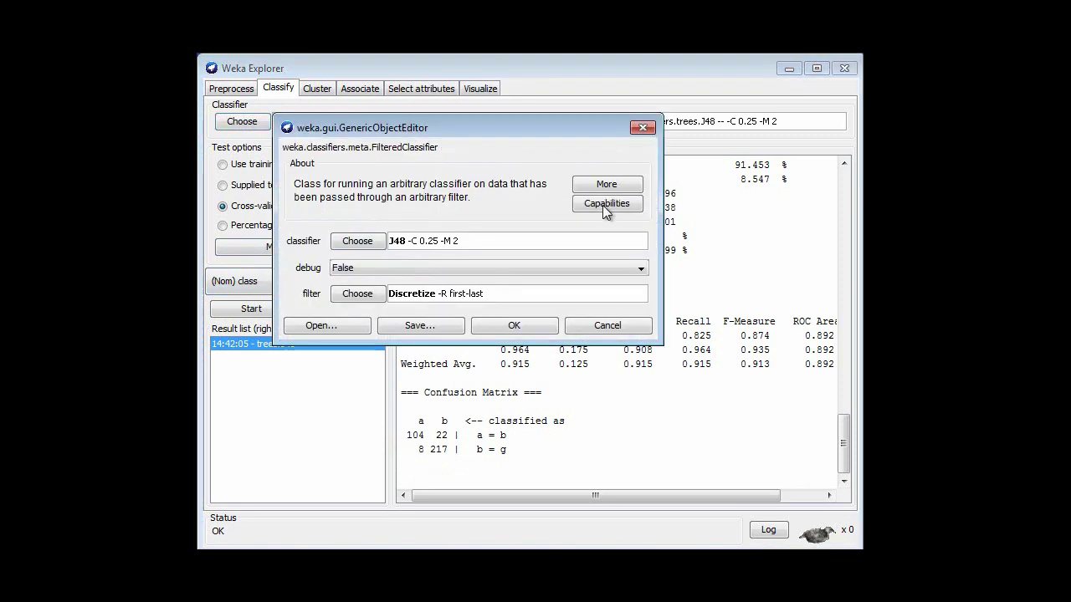
left_click(611, 184)
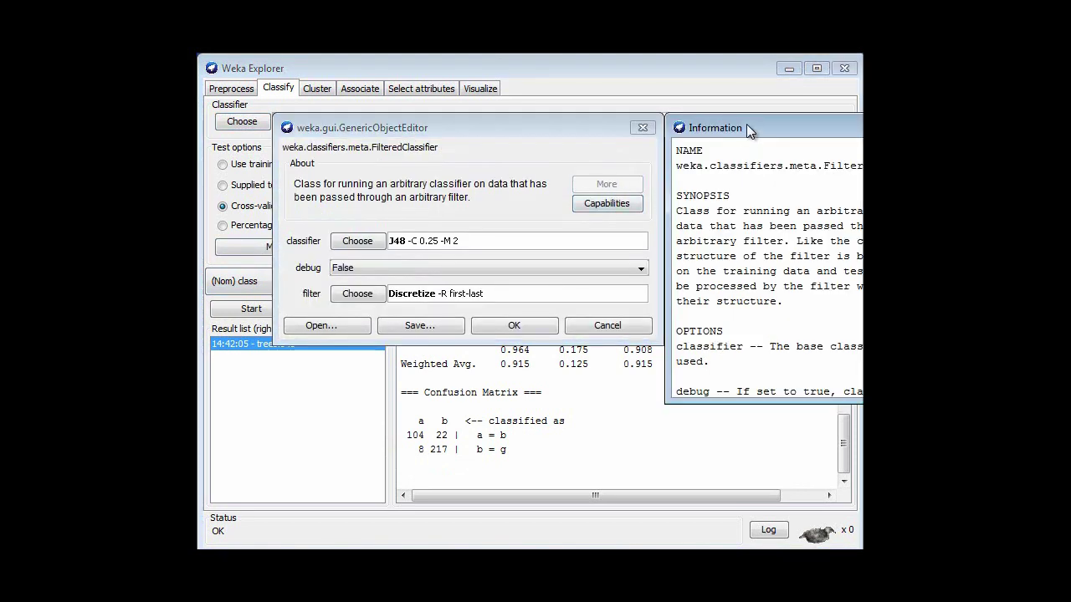
left_click_drag(746, 124, 602, 139)
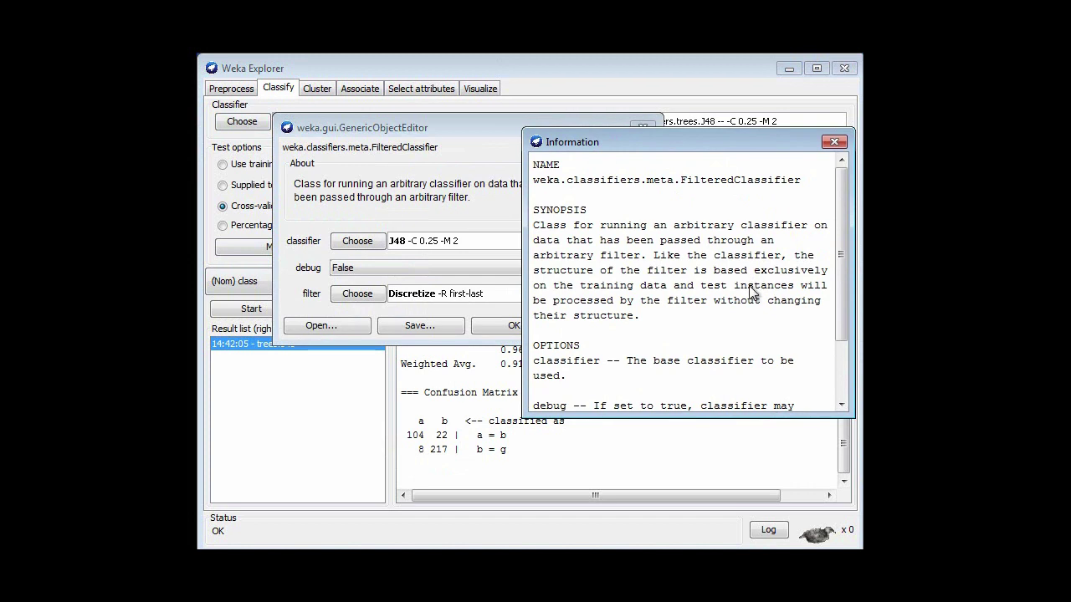
left_click(835, 142)
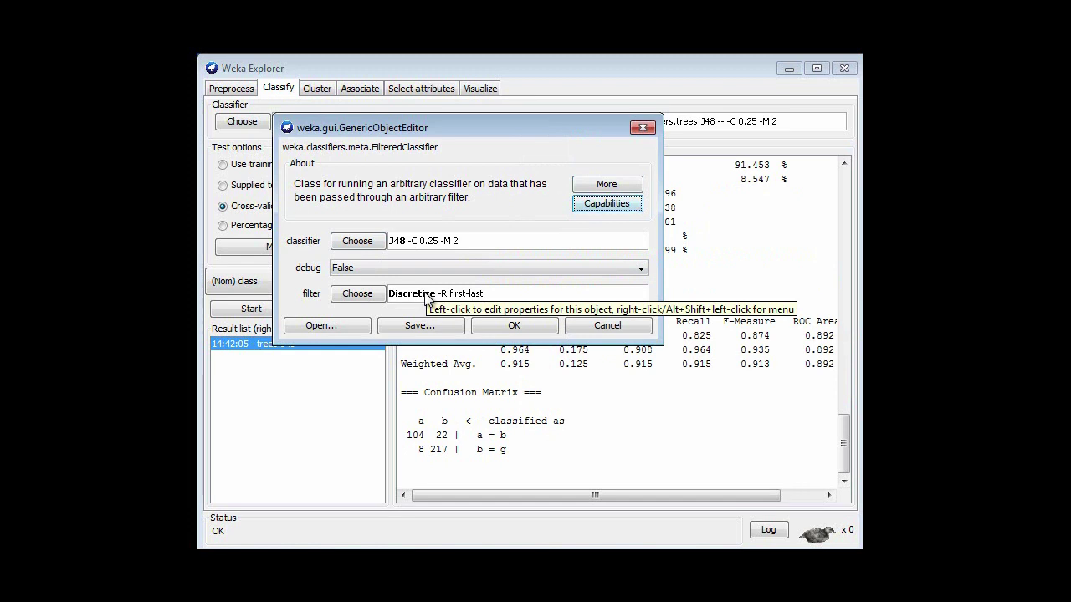
left_click(511, 328)
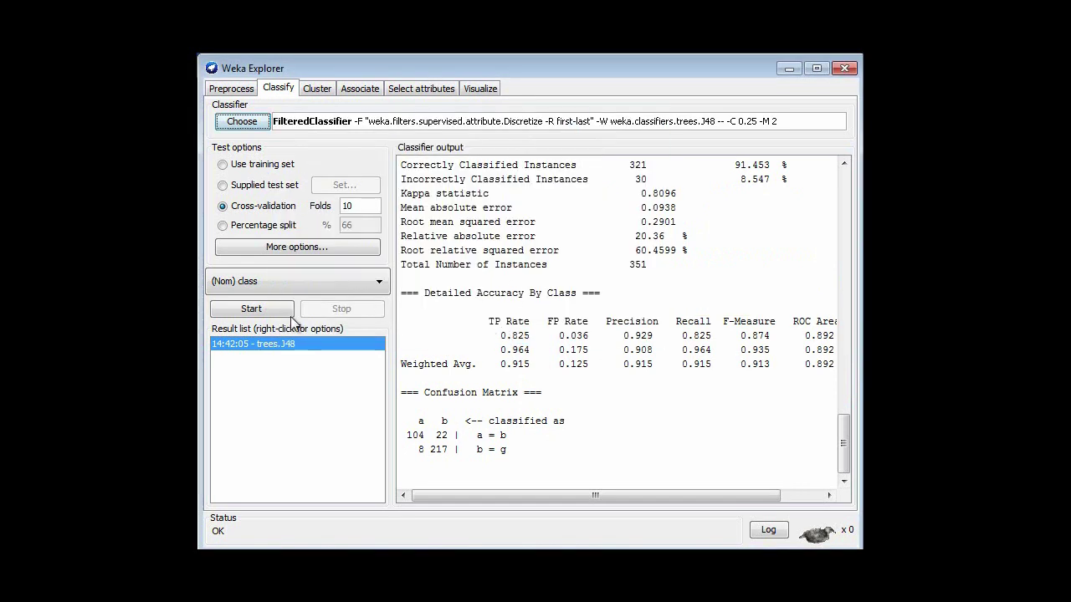
Step: Run 10-fold cross-validation with the FilteredClassifier, getting 91.1681% correct
left_click(255, 310)
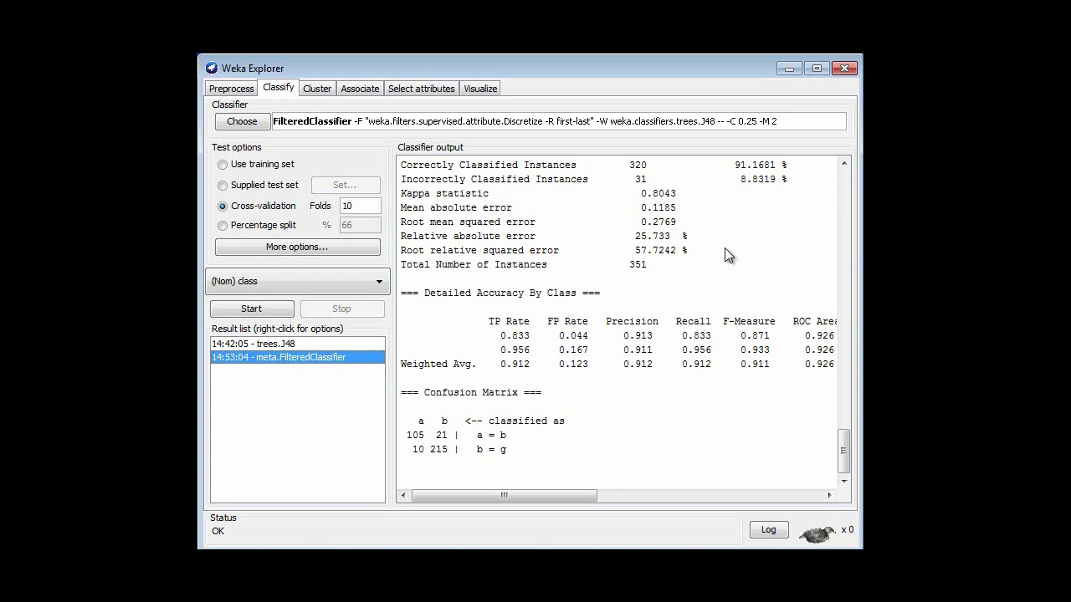
Step: Set the FilteredClassifier's Discretize makeBinary to True and rerun, scoring 92.5926%
left_click(319, 126)
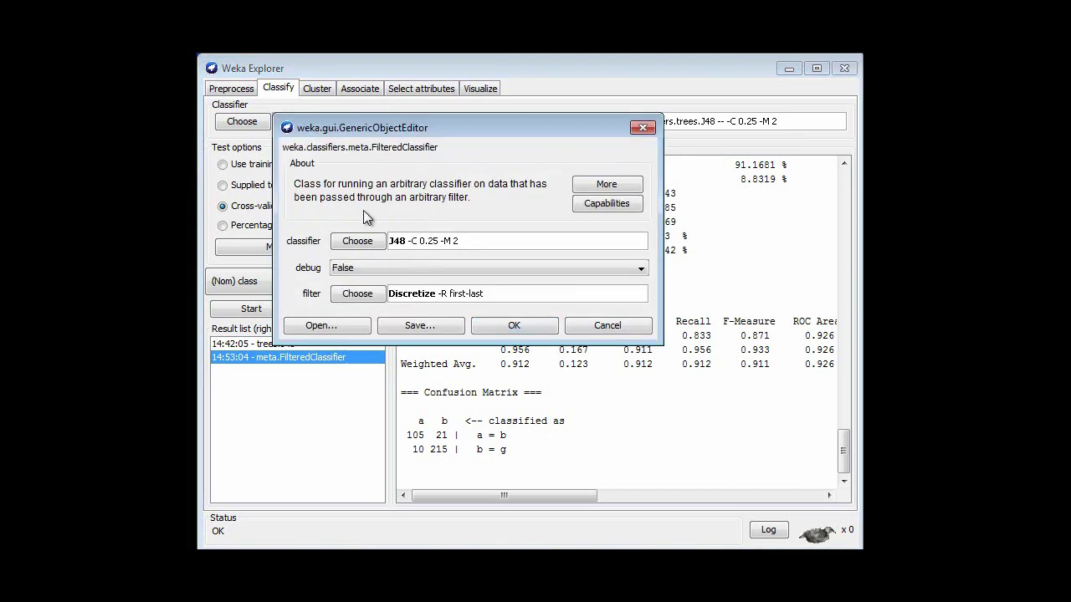
left_click(445, 296)
left_click(532, 465)
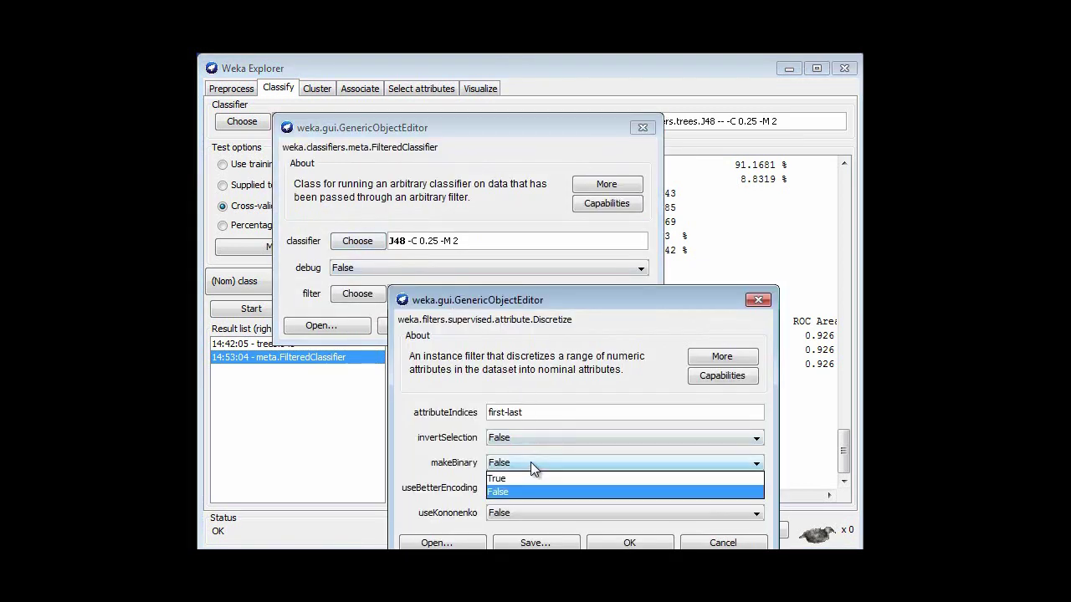
left_click(524, 477)
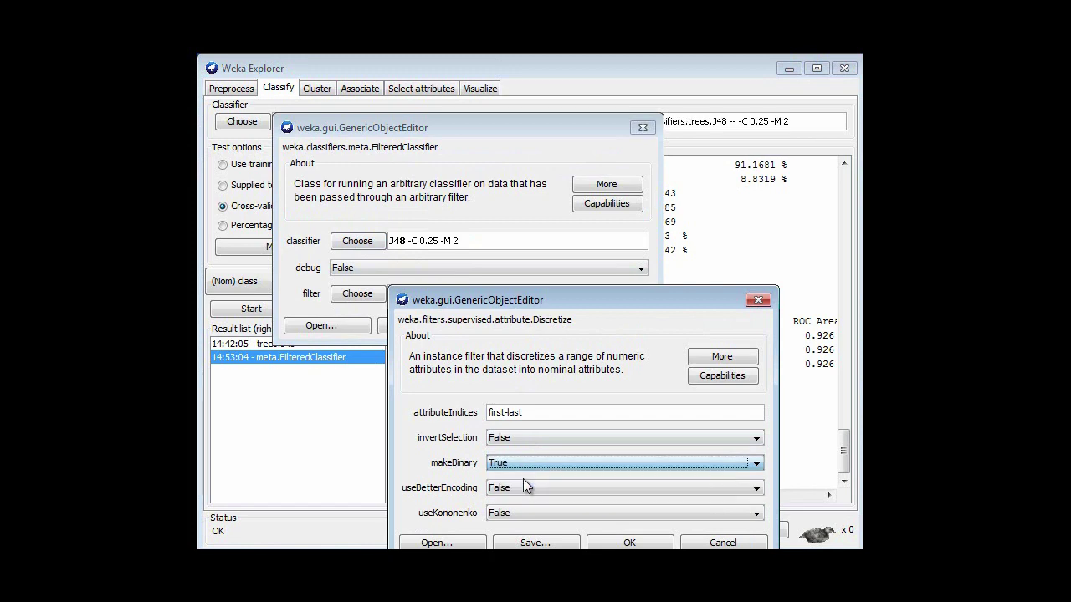
left_click(629, 543)
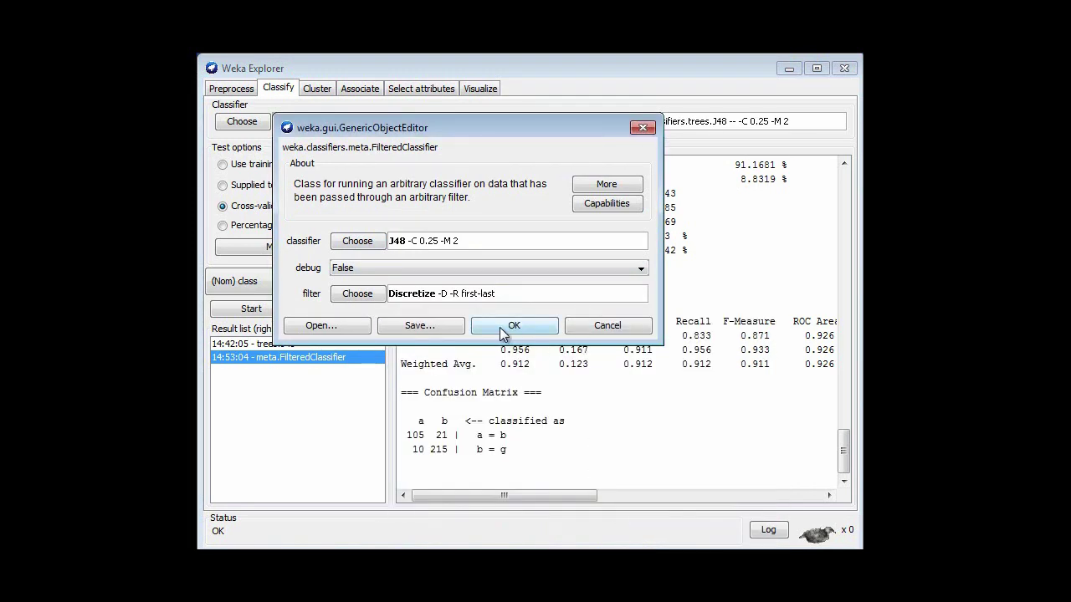
left_click(509, 328)
left_click(283, 309)
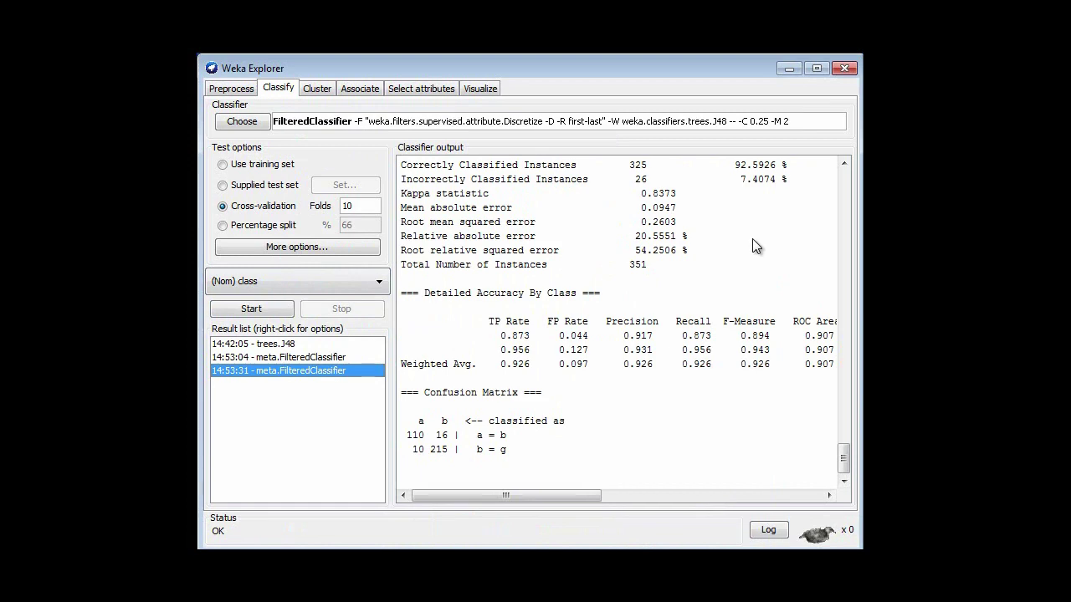
mouse_move(842, 451)
left_mouse_down()
mouse_move(855, 367)
mouse_move(853, 427)
left_mouse_up()
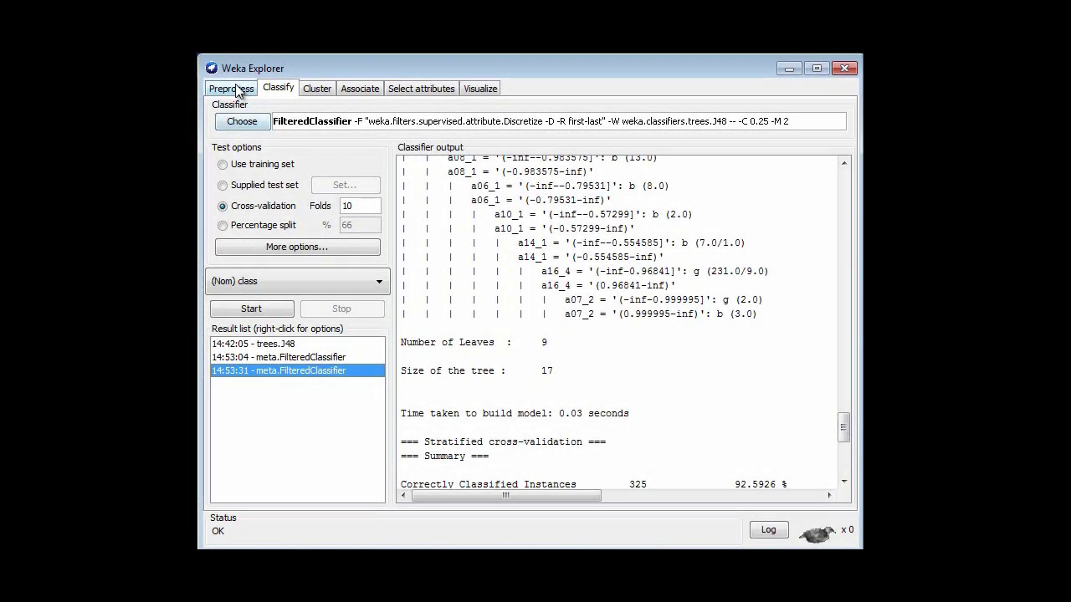
Step: Apply Discretize with makeBinary True directly to the ionosphere data, giving 113 attributes
left_click(235, 89)
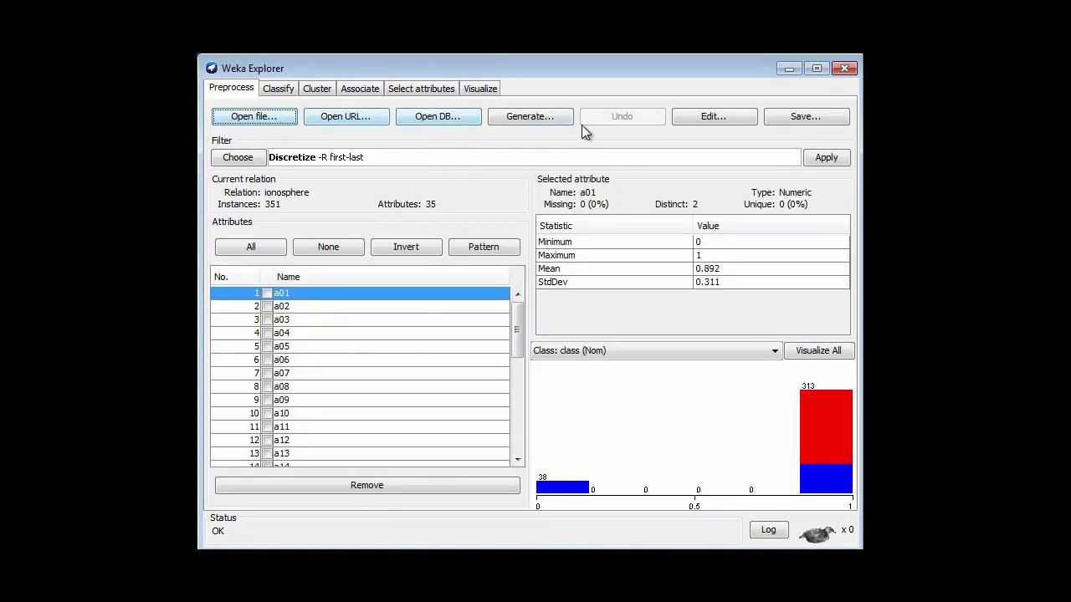
left_click(293, 158)
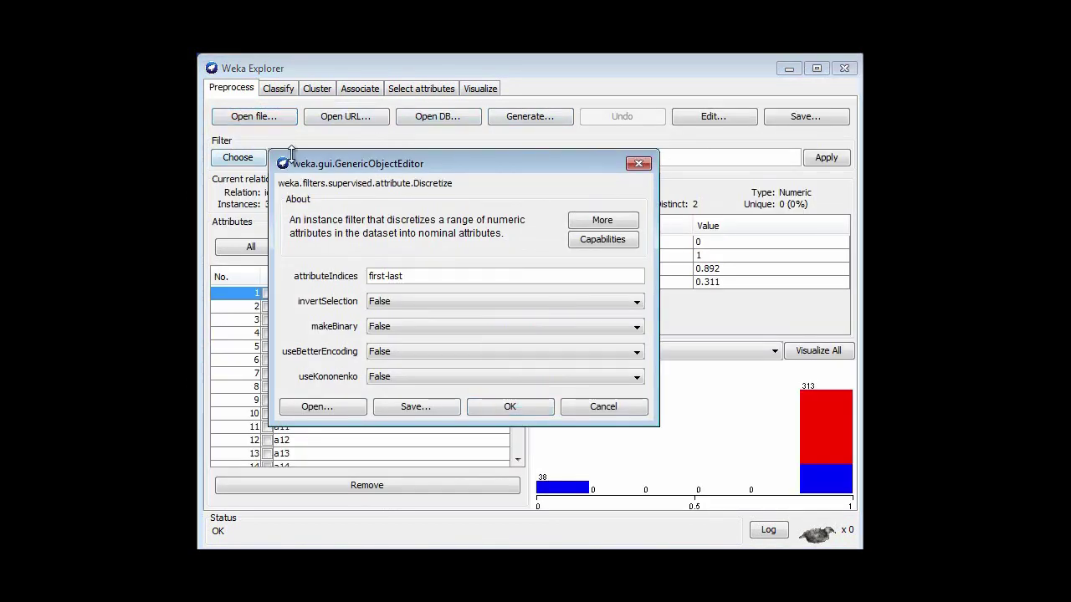
left_click(409, 327)
left_click(435, 343)
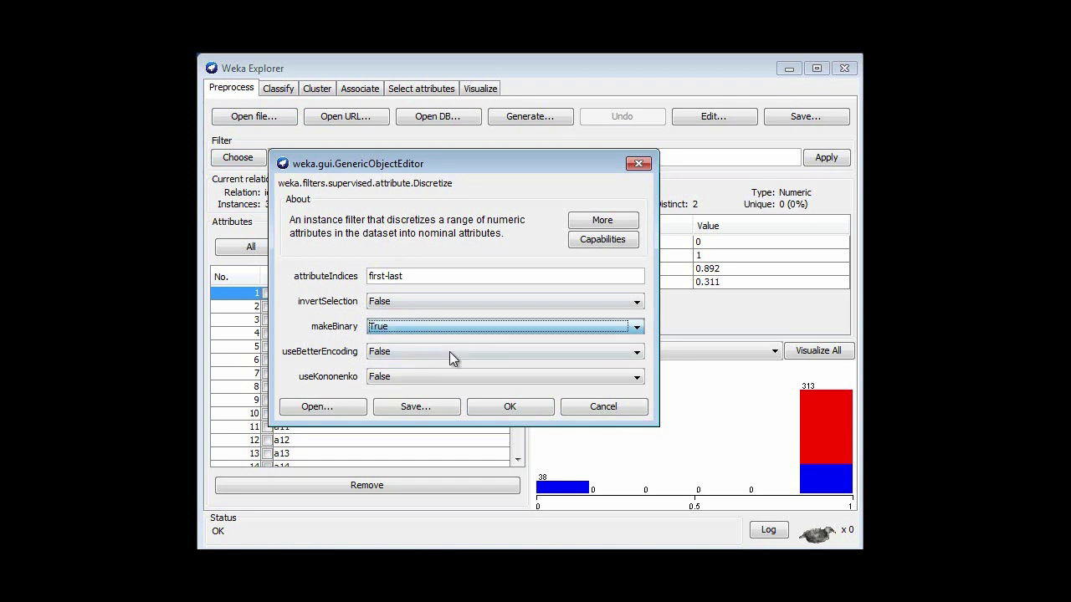
left_click(526, 407)
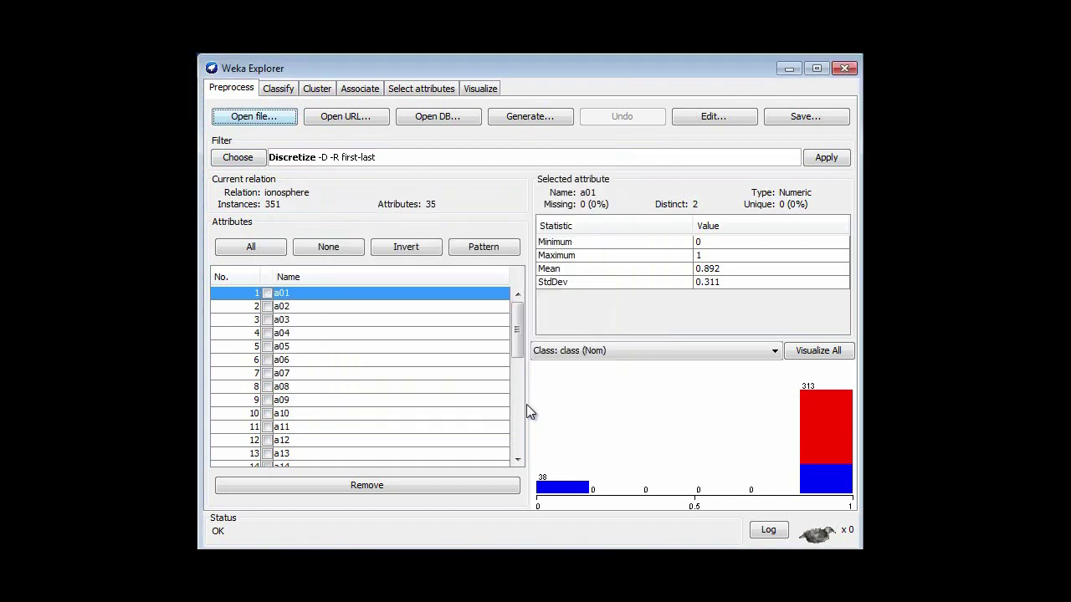
left_click(828, 159)
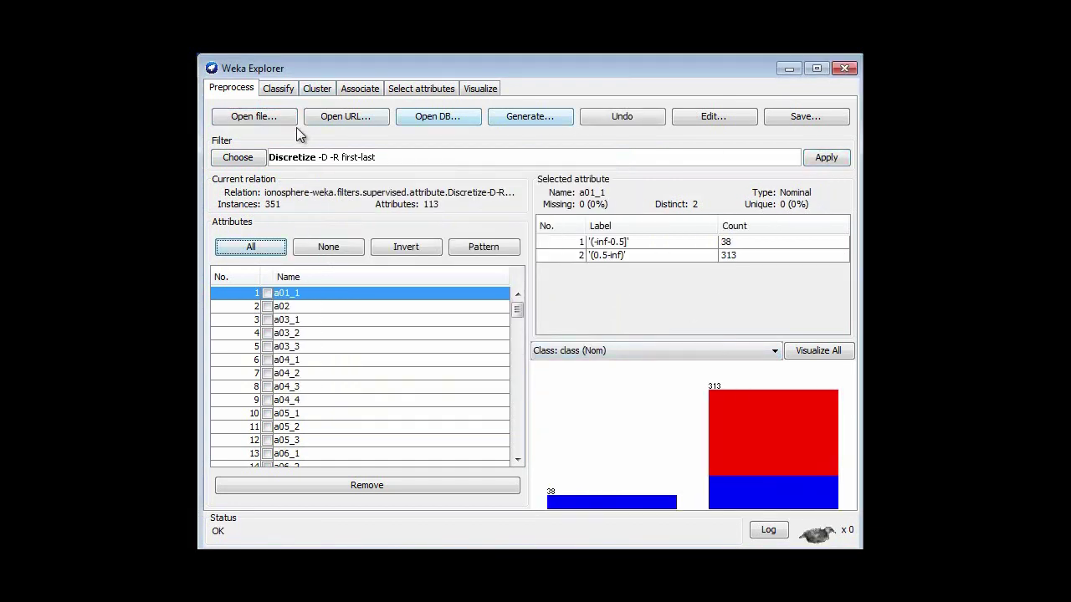
Step: Cross-validate plain J48 on the binary-discretized data, scoring 94.0171% correct
left_click(277, 89)
left_click(246, 123)
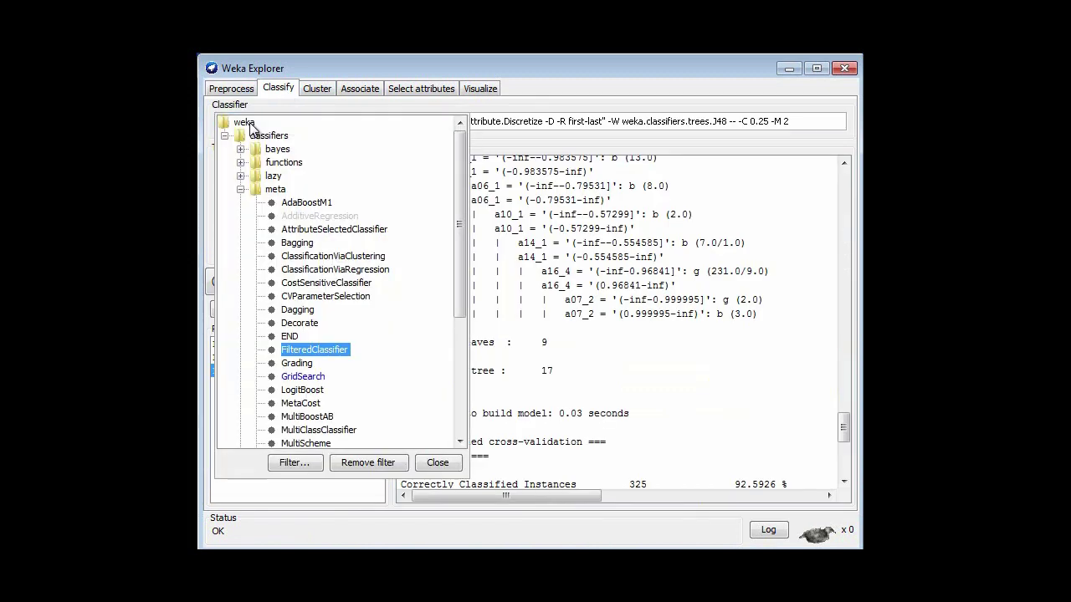
left_click(241, 189)
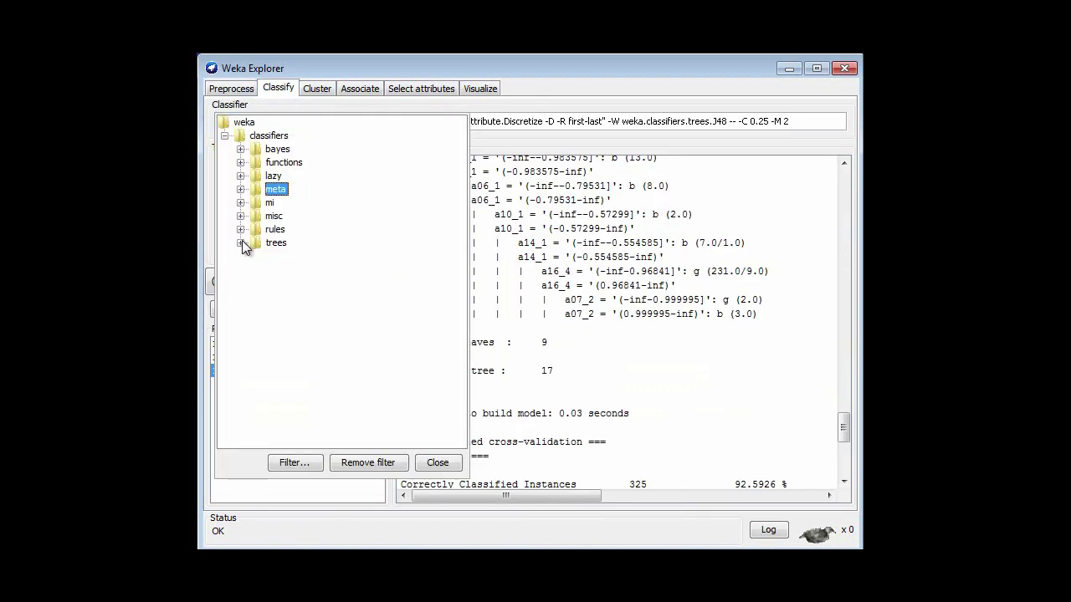
left_click(241, 242)
left_click(294, 324)
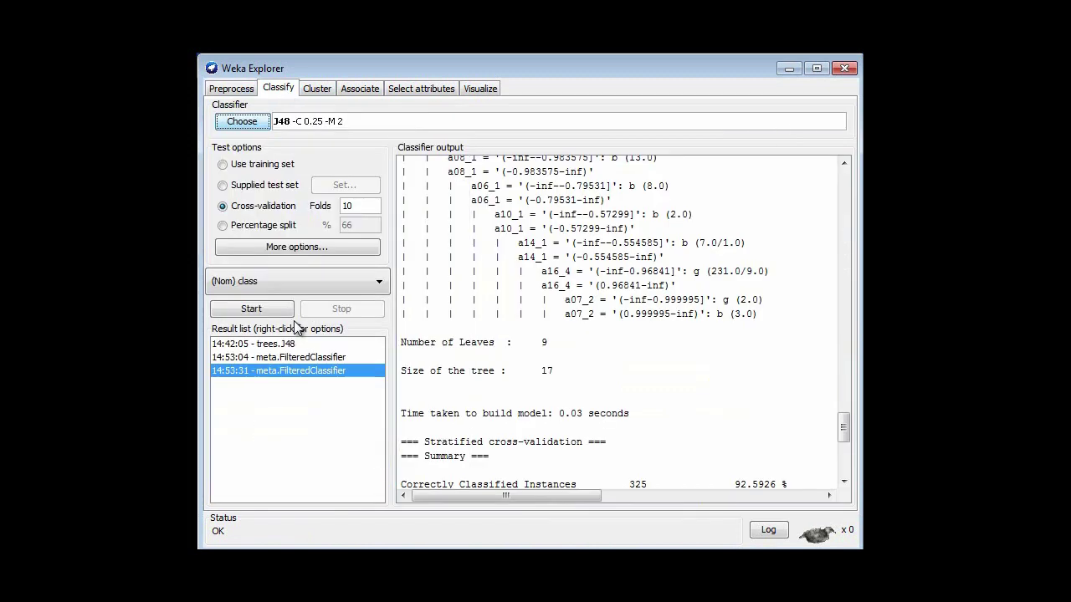
left_click(252, 309)
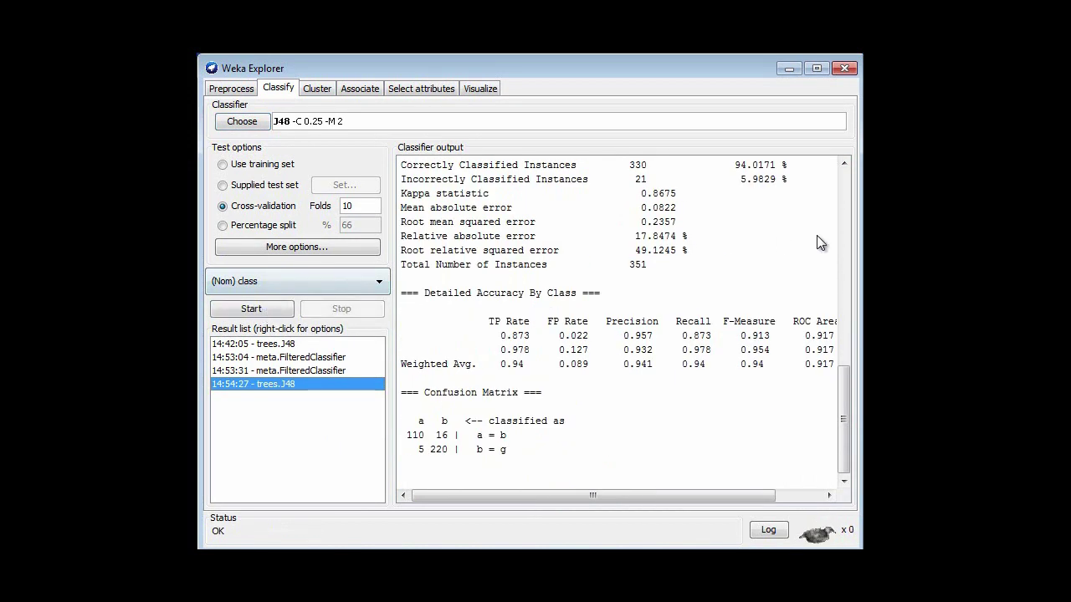